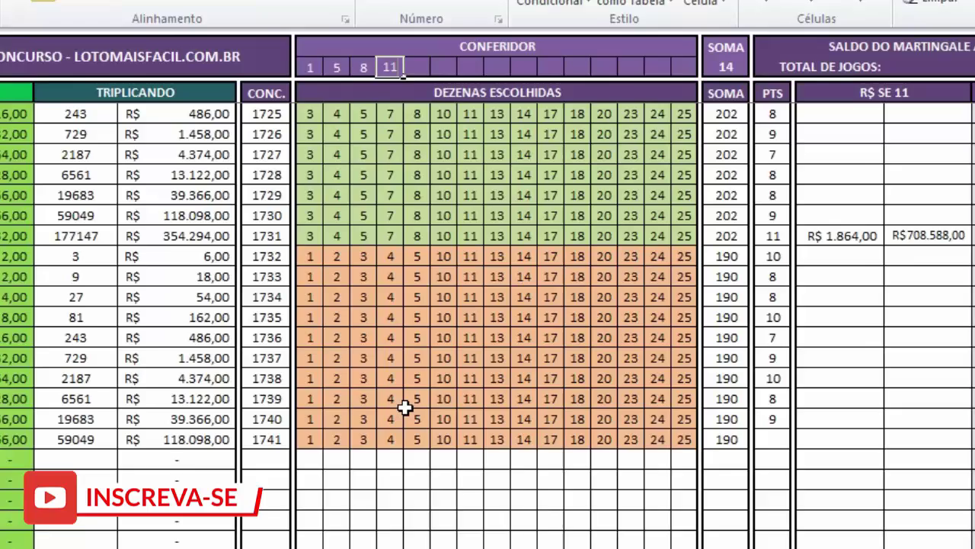
- Continue the Conferidor row after 11 with the drawn numbers 12, 15, 16, 17, 18 and 19
text(15)
key(Tab)
text(16)
key(Tab)
text(17)
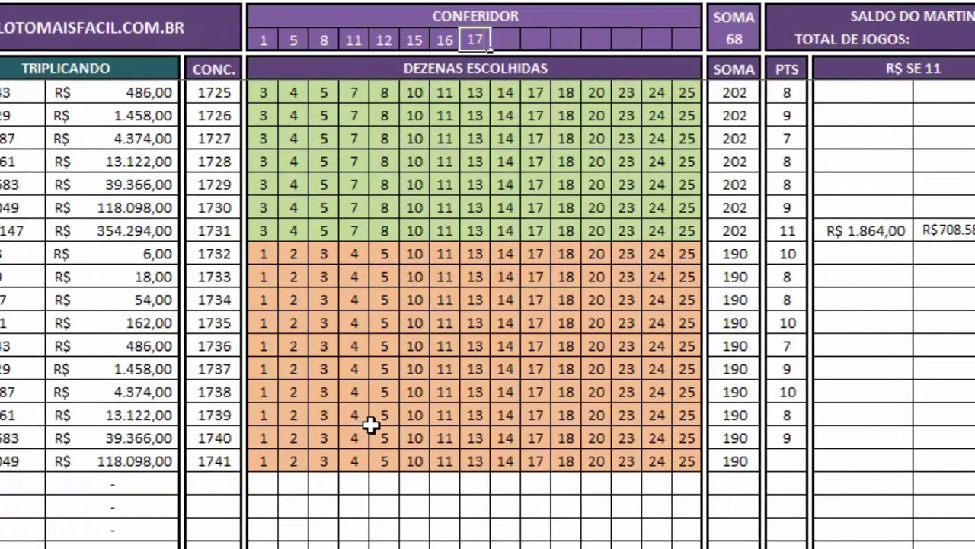
key(Tab)
text(18)
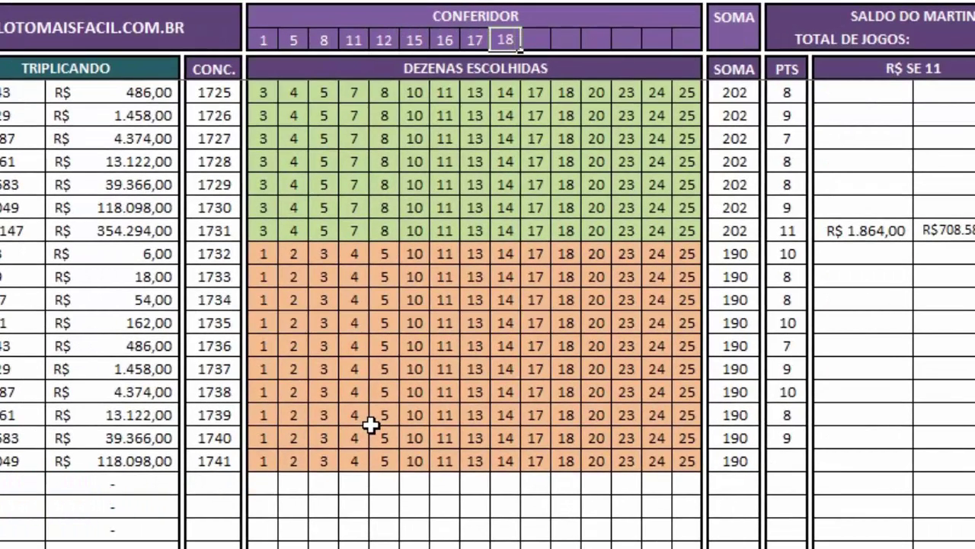
key(Tab)
text(19)
key(Tab)
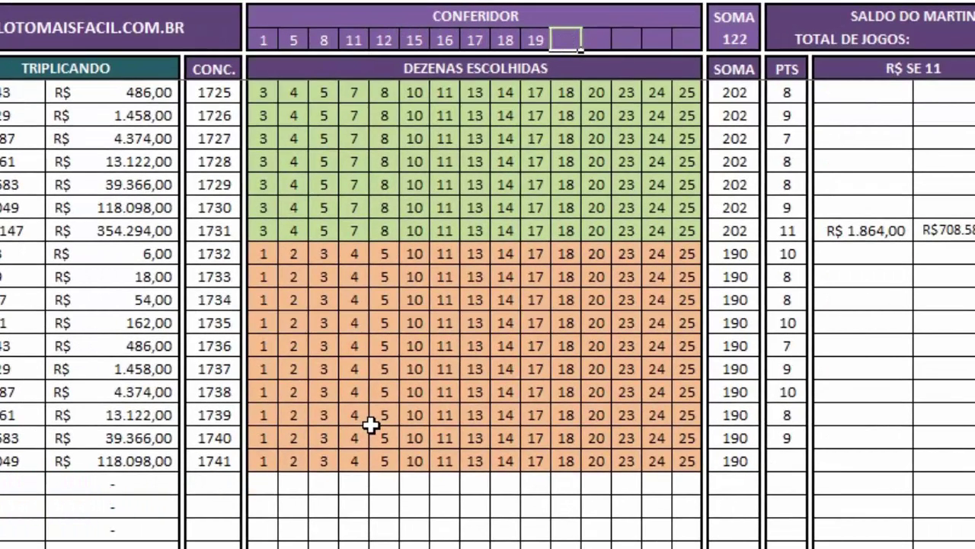
- Complete the Conferidor row with the drawn numbers 20, 21, 22, 23 and 25
text(20)
key(Tab)
text(21)
key(Tab)
text(22)
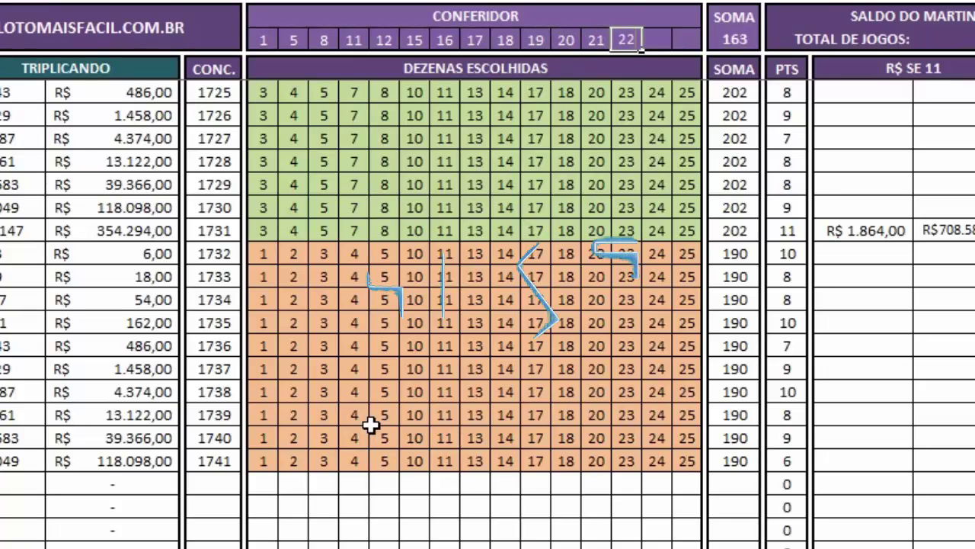
key(Tab)
text(23)
key(Tab)
text(25)
key(Tab)
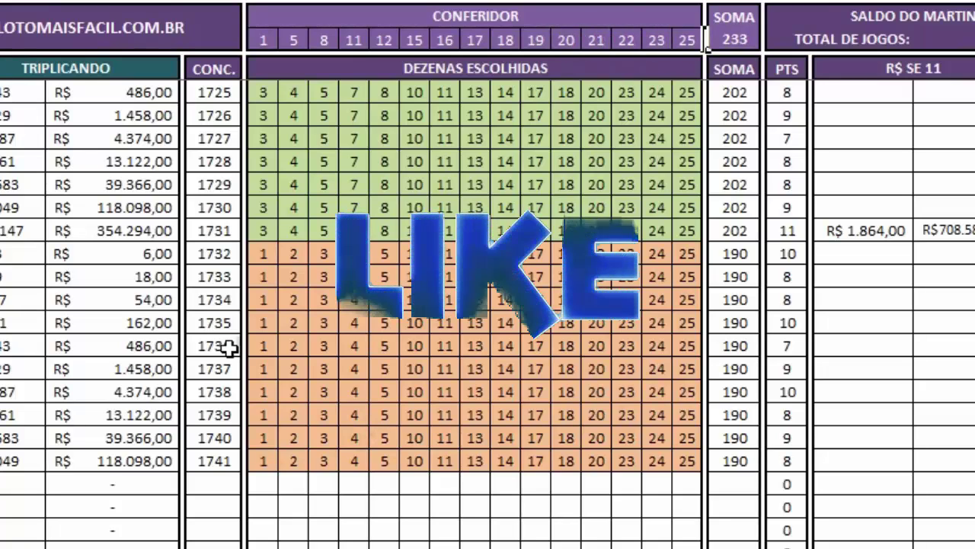
- Check the points of contest 1741 against the drawn numbers and fill its chosen numbers down into the following row
drag(273, 33, 683, 38)
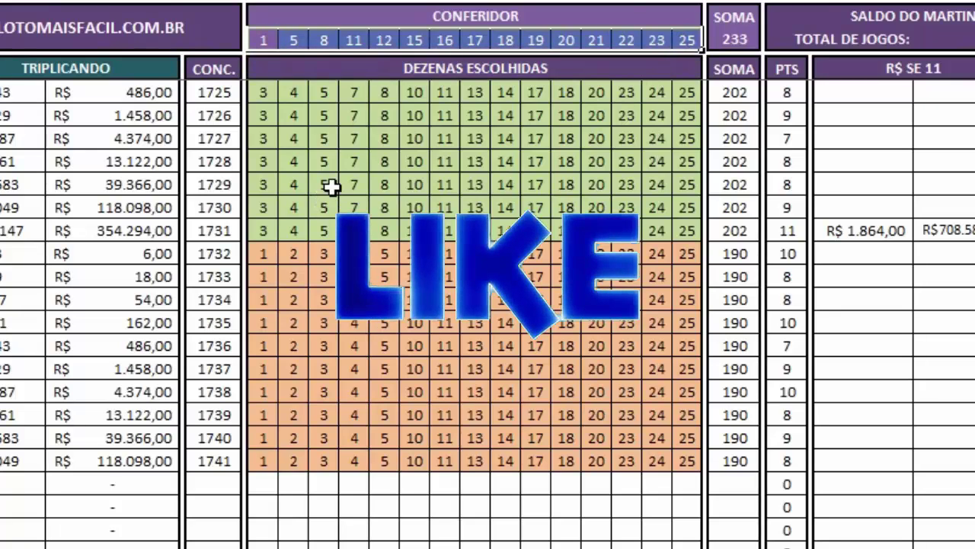
click(788, 460)
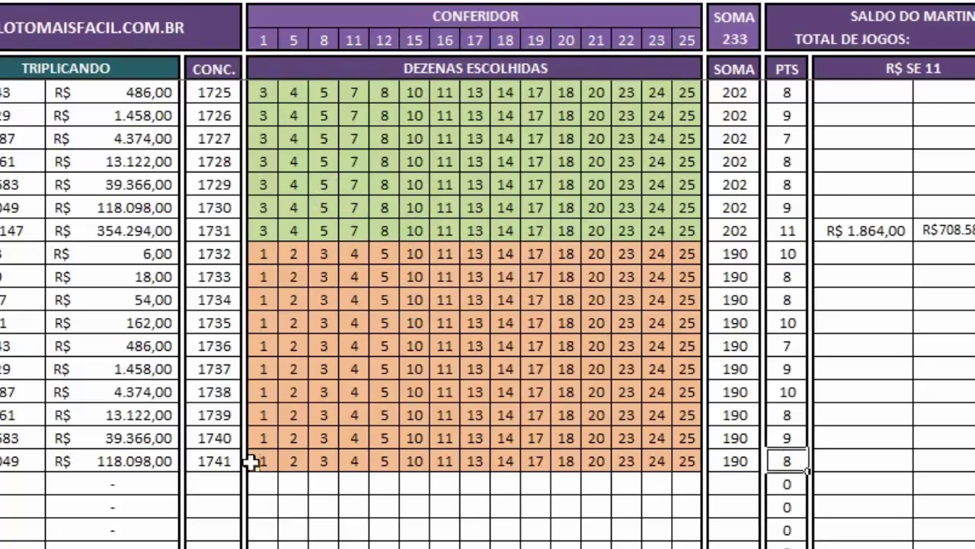
drag(252, 462, 699, 497)
click(669, 491)
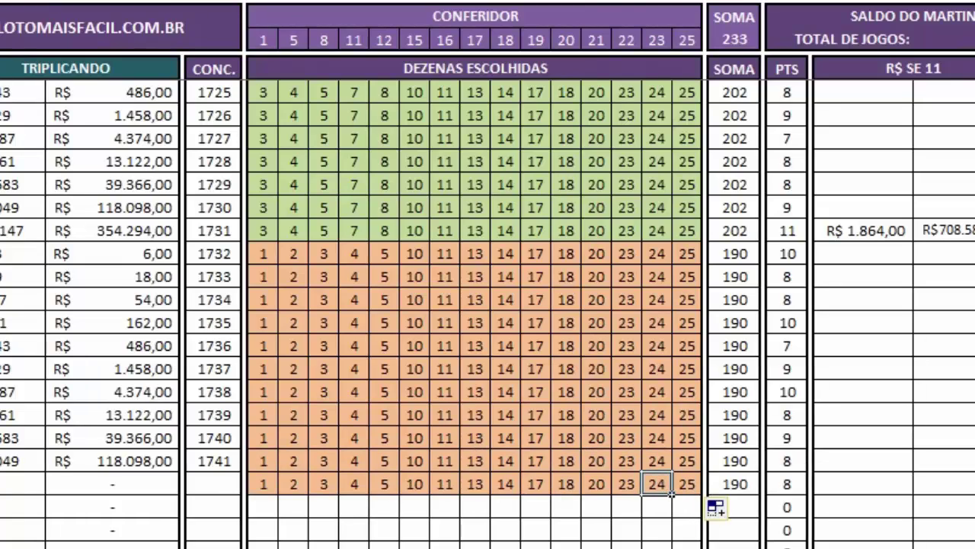
- Fill in row 81 with sequence 11, date 26/11/2018 and 466 games in the Econômico column
scroll(655, 505, left, 10)
click(74, 491)
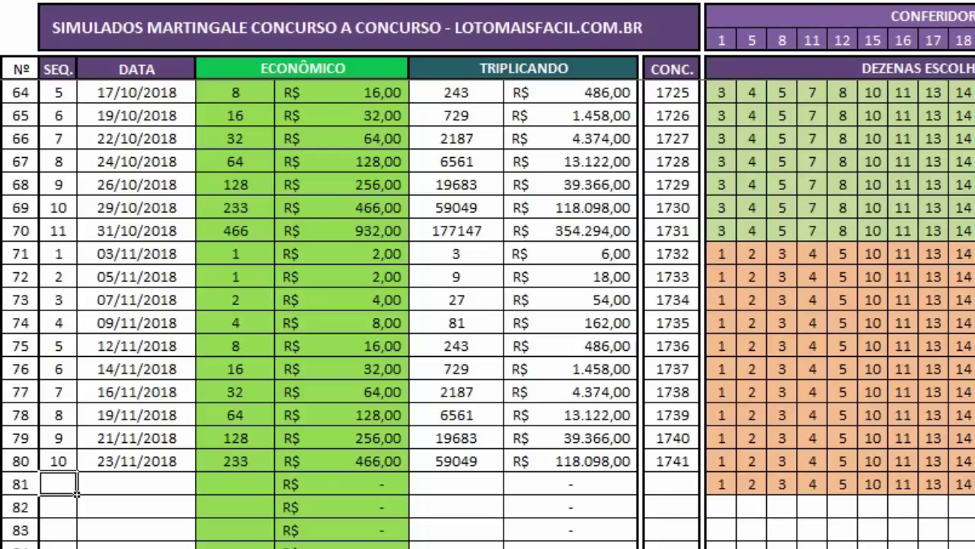
text(11)
key(Tab)
text(2)
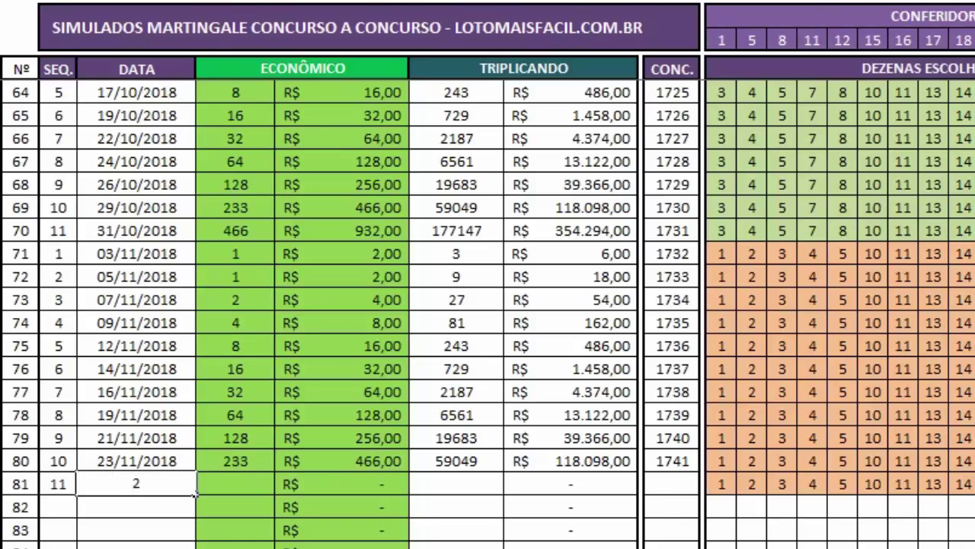
text(6/11/2018)
key(Tab)
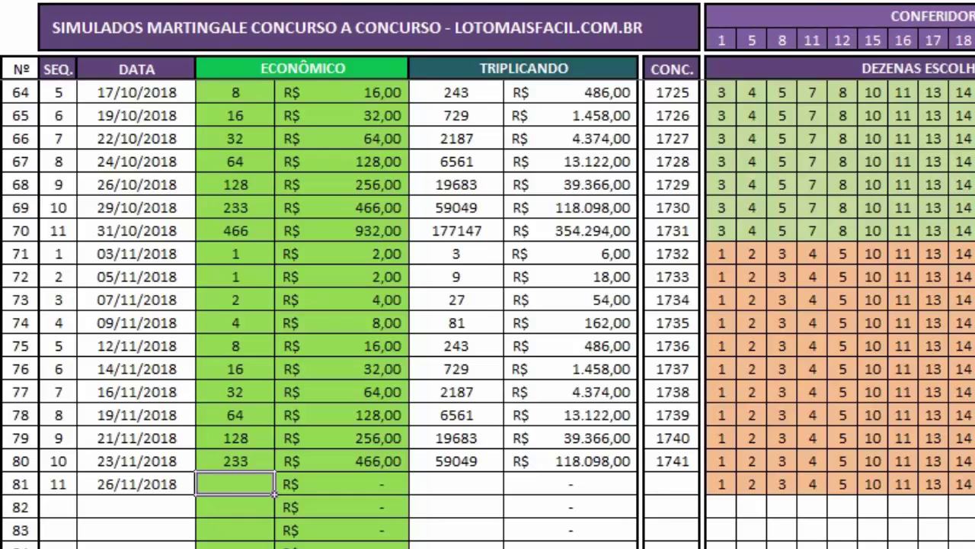
text(466)
key(Tab)
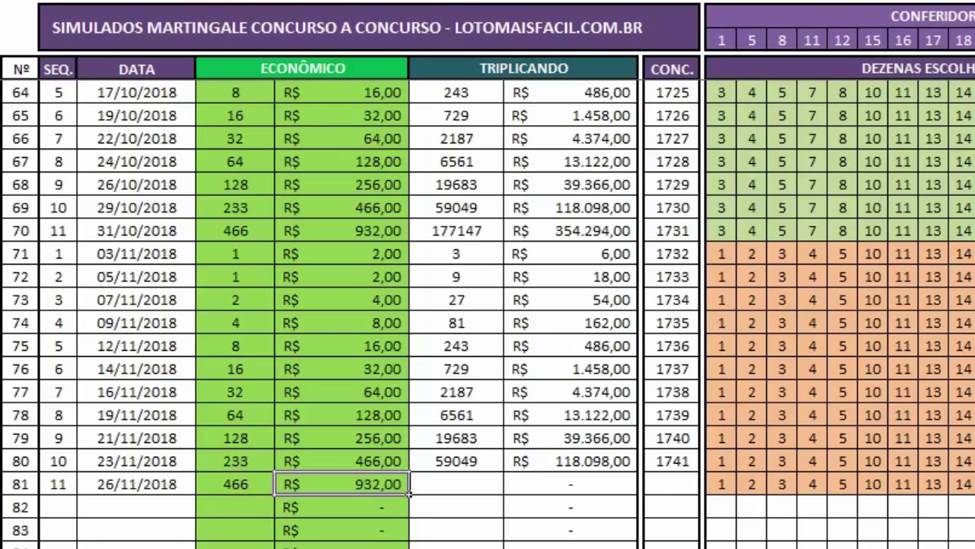
- Examine the Econômico costs of the current sequence, rows 71 to 81
drag(343, 484, 343, 254)
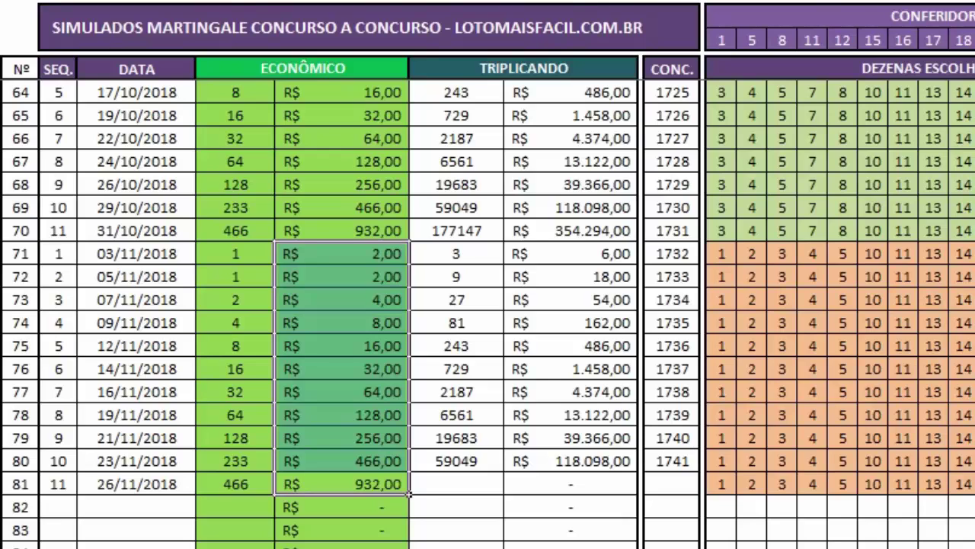
drag(328, 253, 364, 493)
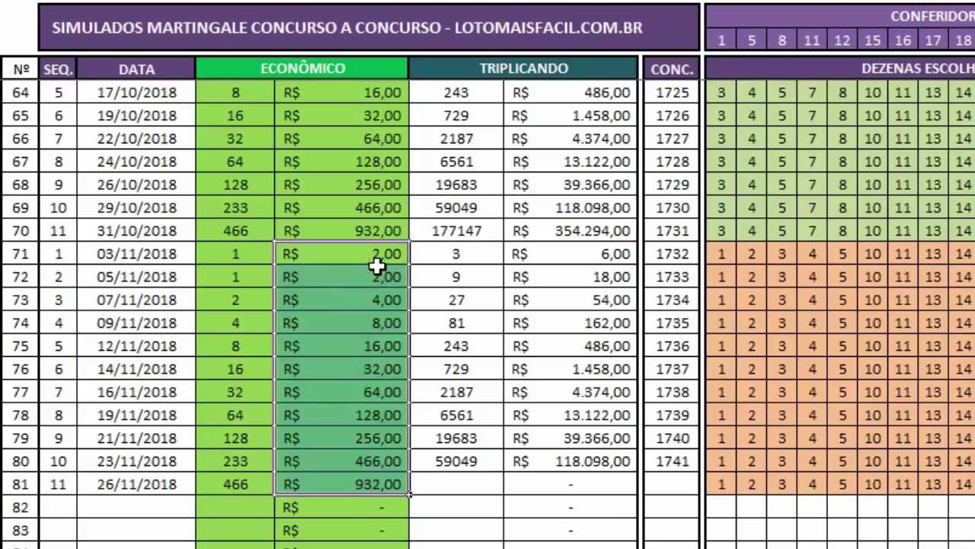
drag(378, 257, 350, 482)
click(483, 490)
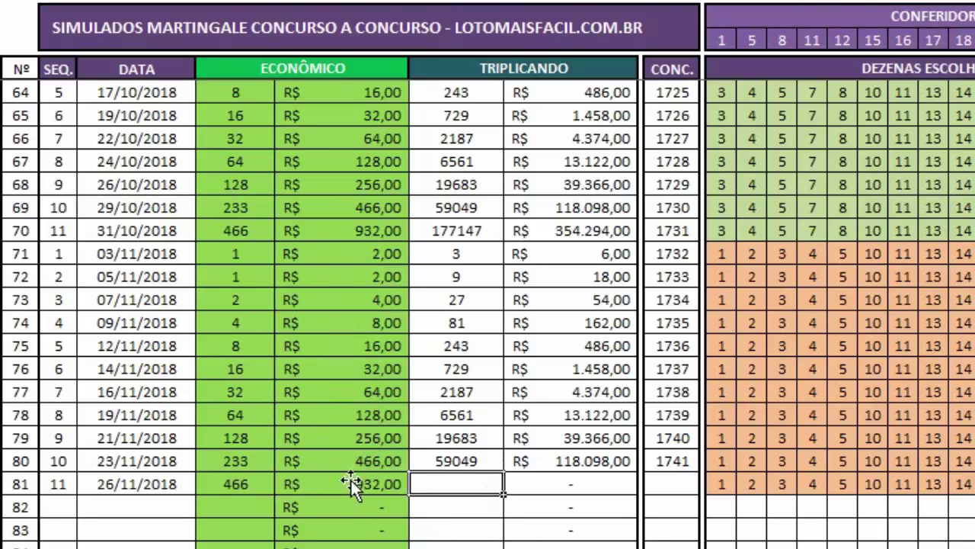
mouse_move(351, 480)
mouse_down()
mouse_move(375, 280)
mouse_move(387, 254)
mouse_move(344, 468)
mouse_up()
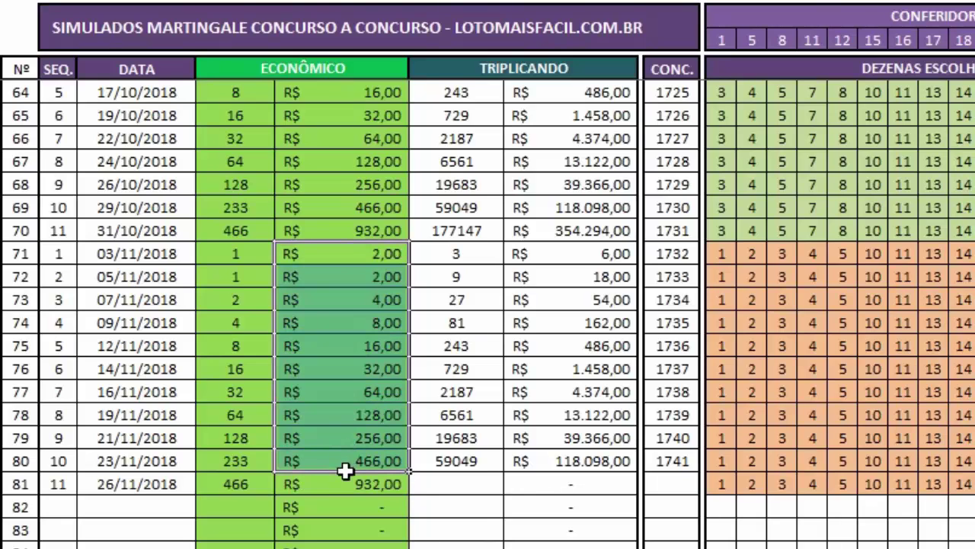
drag(330, 259, 394, 483)
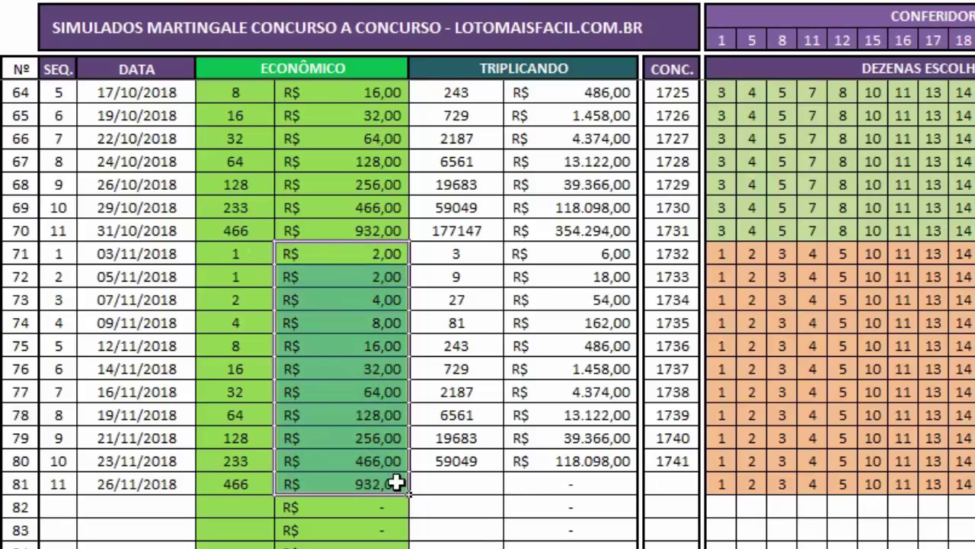
- Set row 81's Triplicando games to three times the row above with =G85*3, and enter contest number 1742
click(451, 481)
text(=)
key(Up)
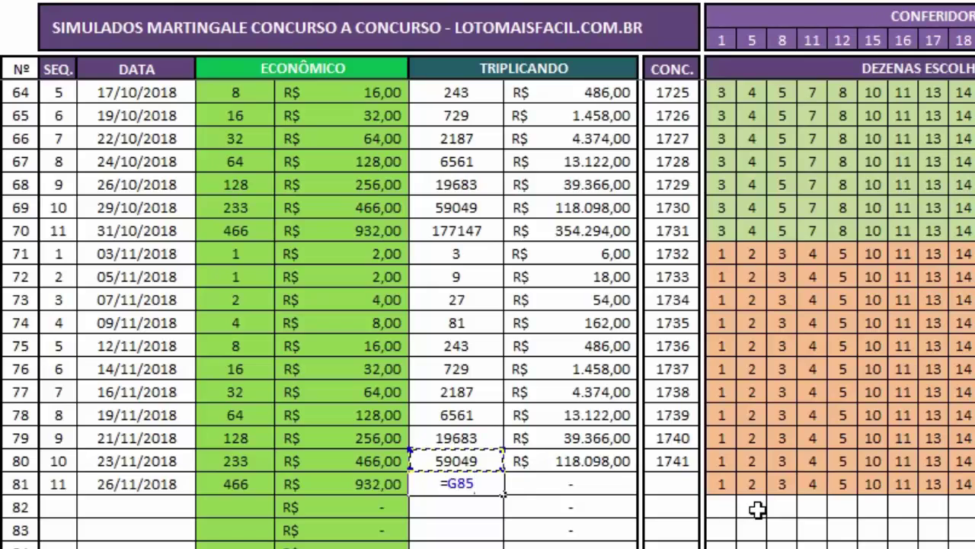
text(*3)
key(Return)
click(682, 485)
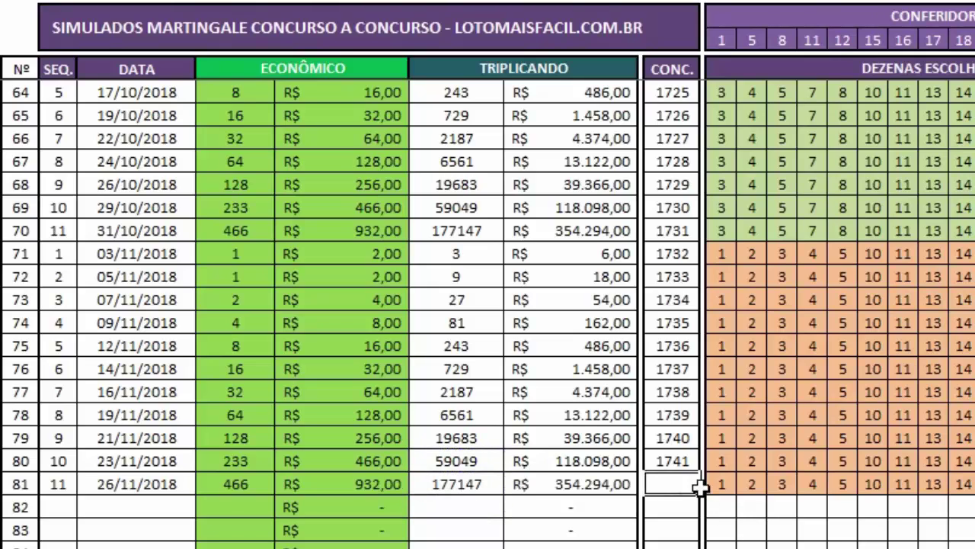
text(1742)
key(Return)
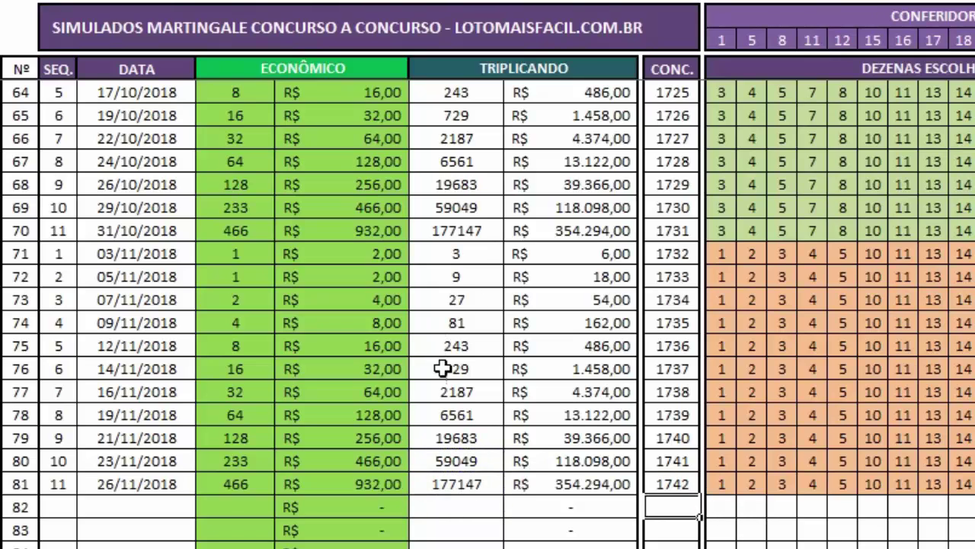
- Examine the Triplicando game counts and costs for rows 71 to 81
click(483, 253)
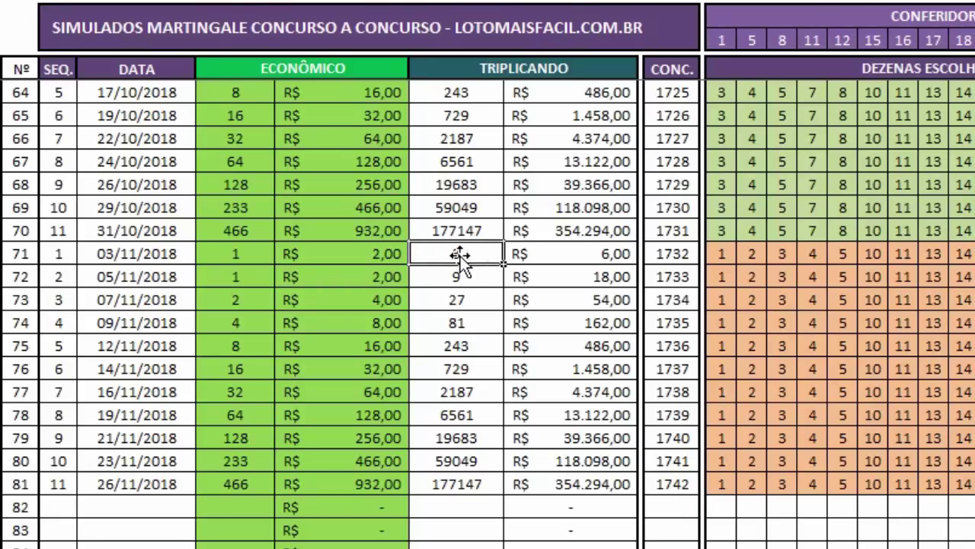
drag(460, 255, 483, 484)
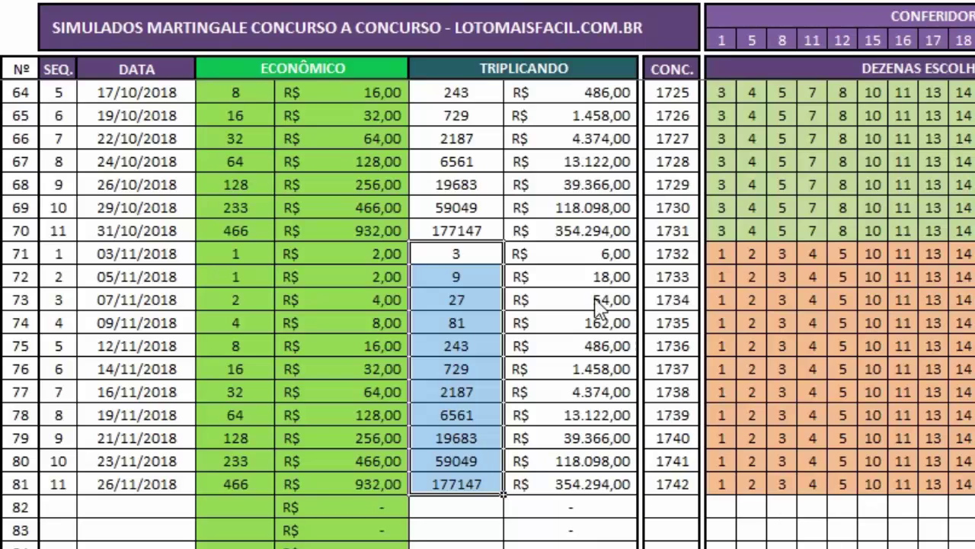
mouse_move(567, 481)
mouse_down()
mouse_move(598, 259)
mouse_move(599, 373)
mouse_move(570, 484)
mouse_up()
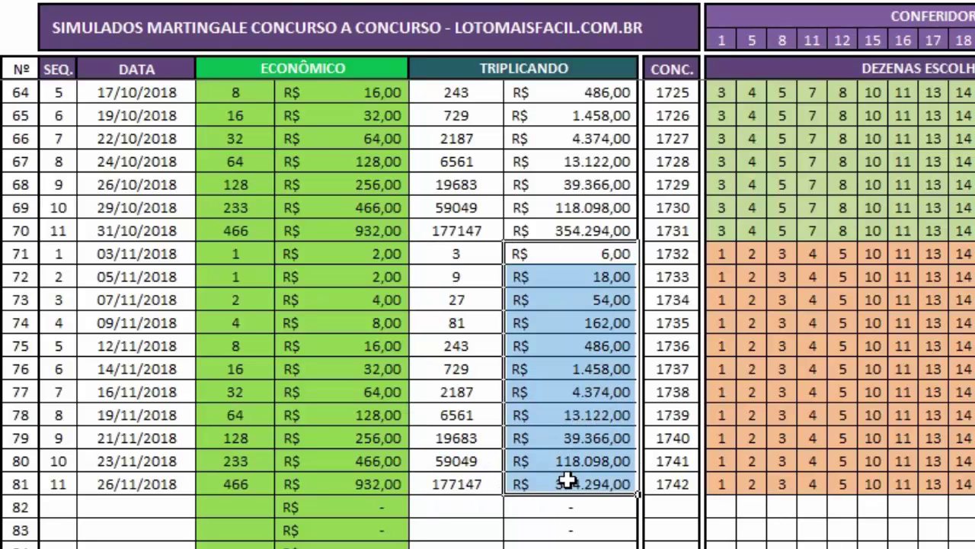
- Compare the accumulated Econômico costs from row 71 to 81 with the Triplicando ones, including the empty rows that follow
drag(380, 254, 354, 478)
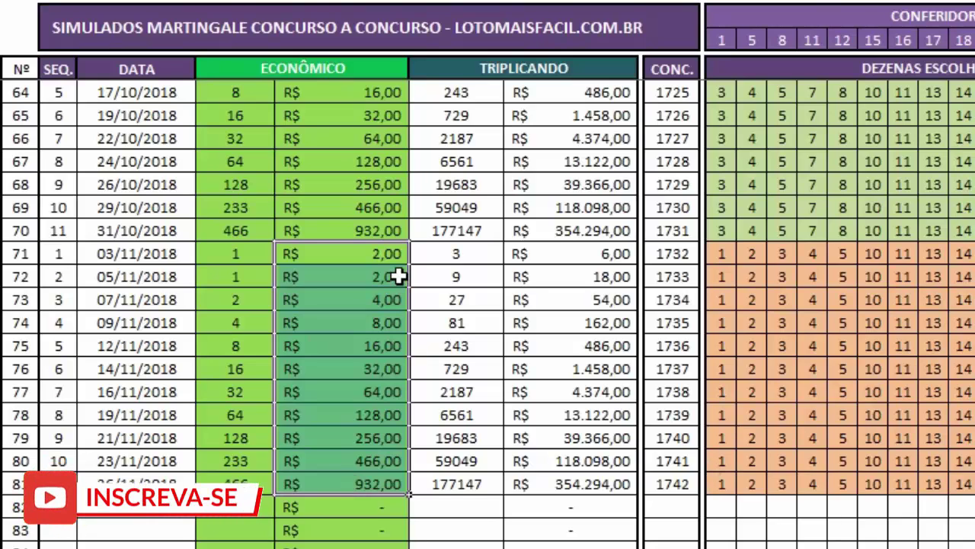
drag(396, 257, 303, 487)
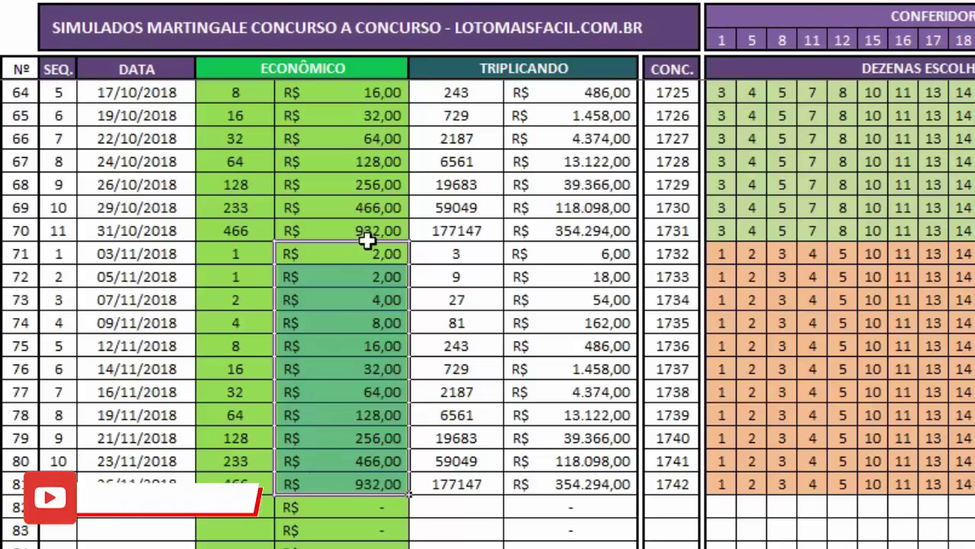
drag(366, 252, 357, 478)
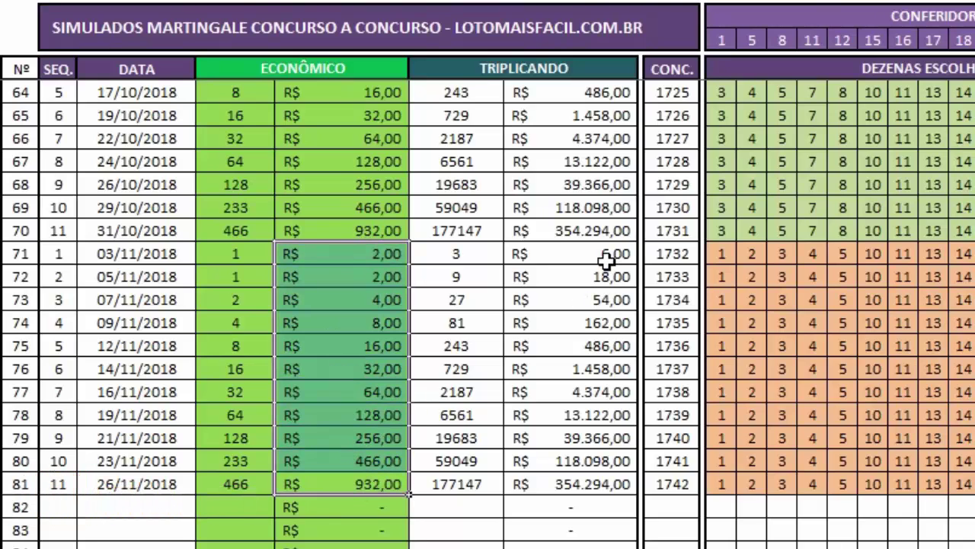
drag(381, 252, 381, 475)
click(385, 480)
drag(403, 256, 370, 483)
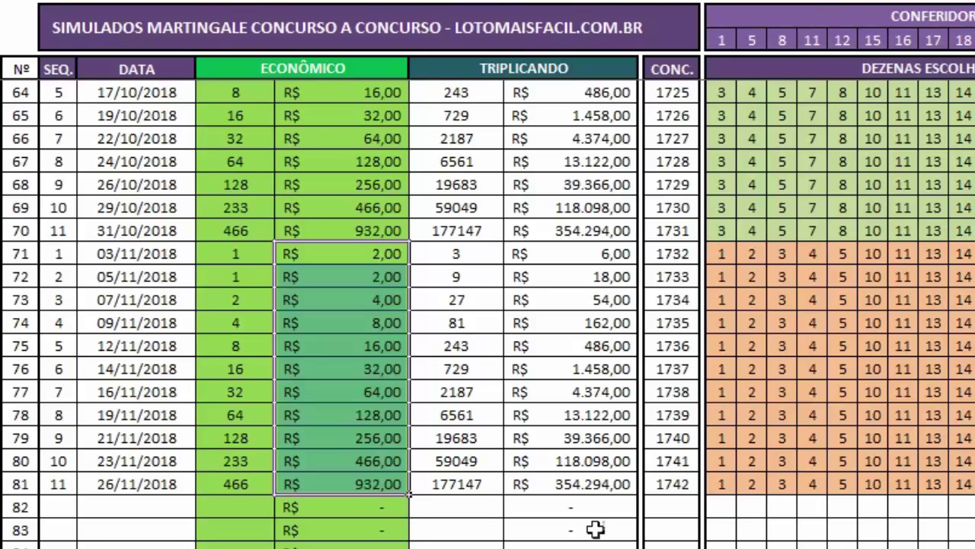
click(344, 530)
key(Down)
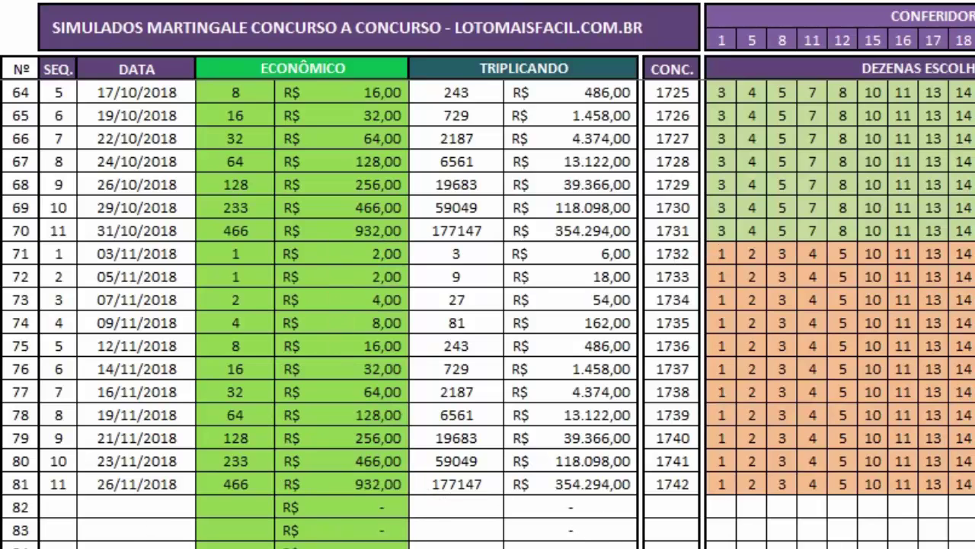
drag(87, 255, 352, 336)
drag(370, 254, 366, 484)
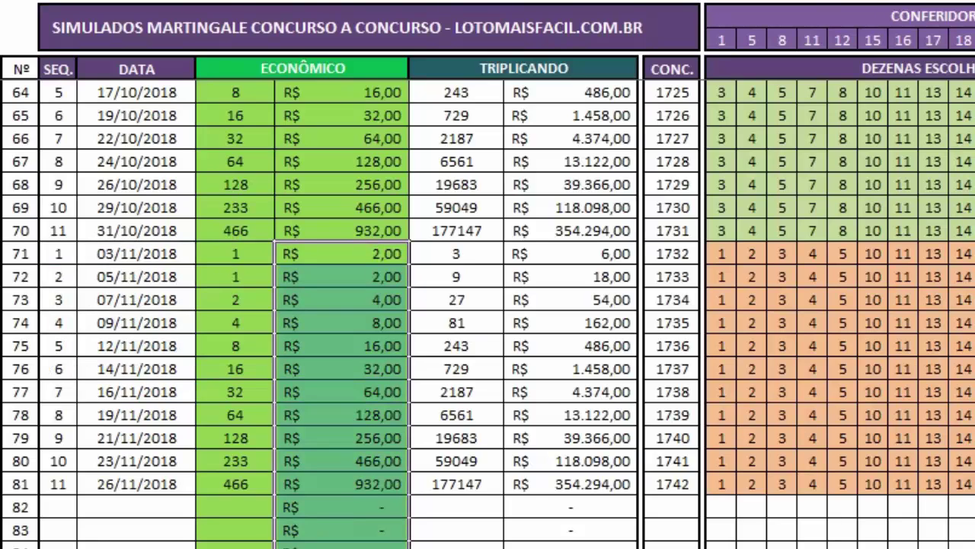
scroll(488, 305, down, 1)
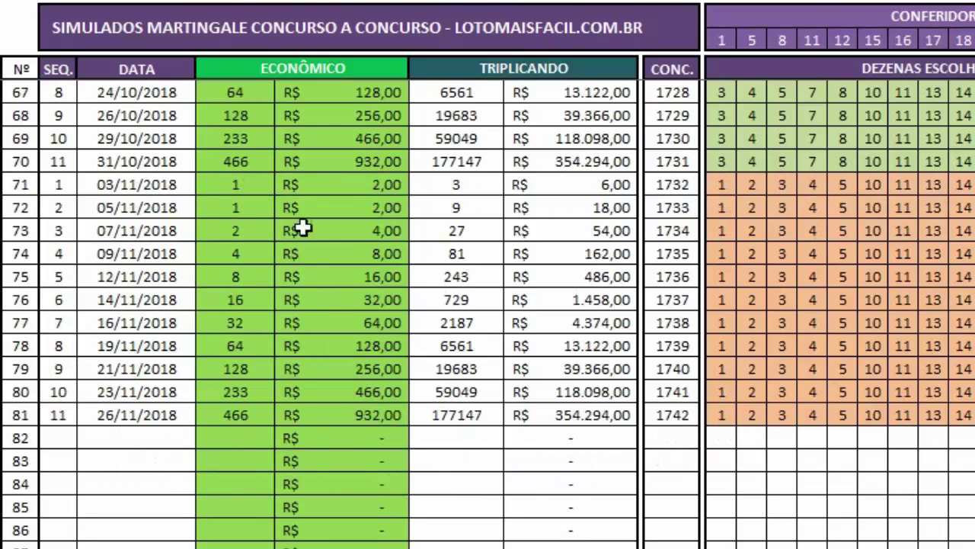
click(506, 462)
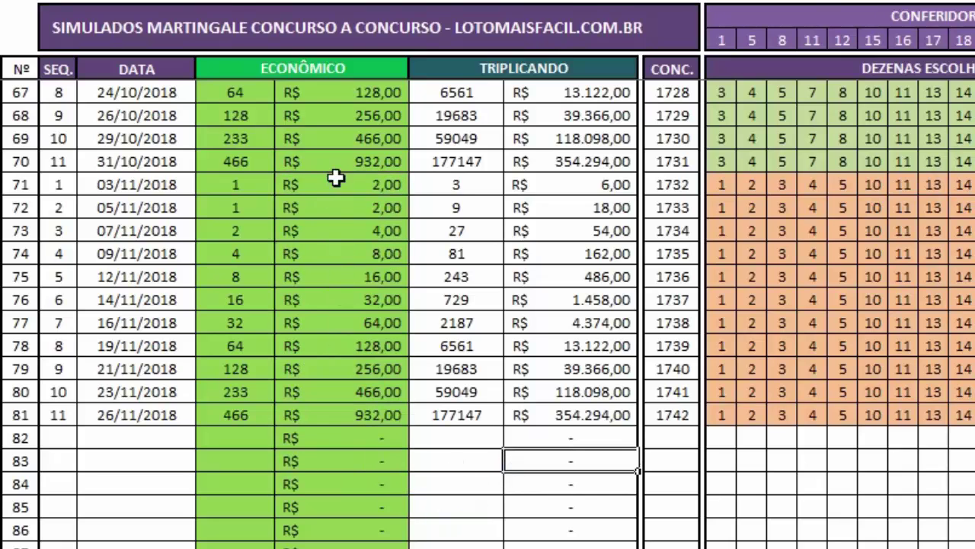
drag(339, 183, 343, 537)
click(440, 491)
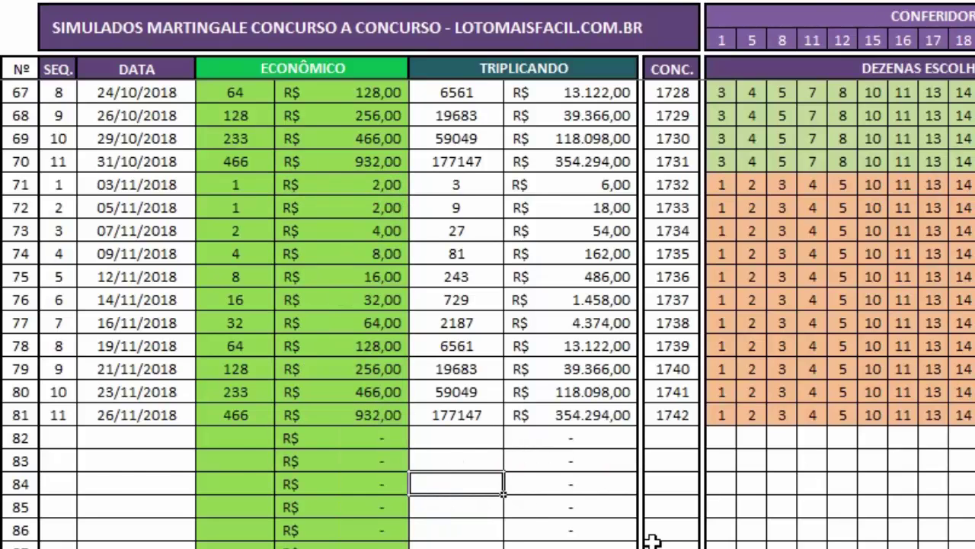
scroll(651, 538, up, 1)
scroll(650, 539, down, 1)
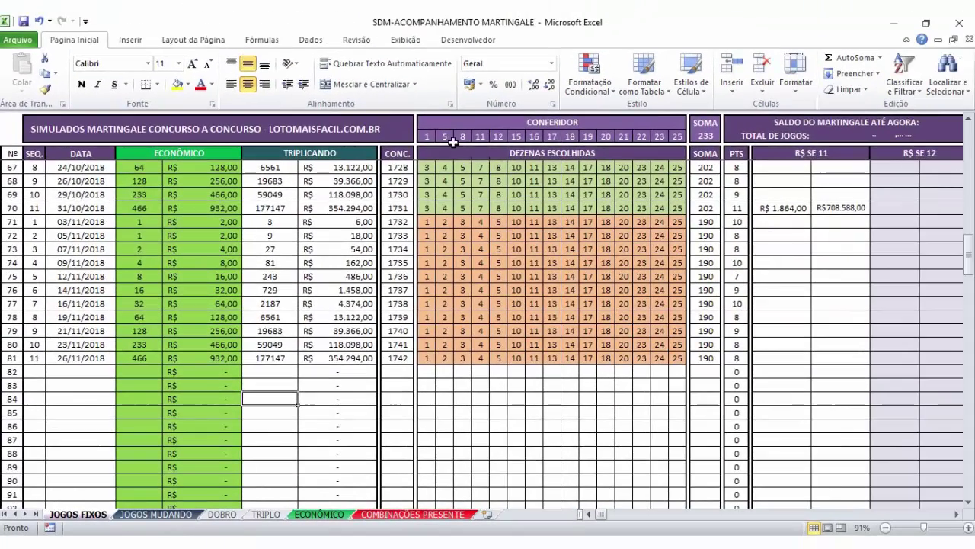
- Copy the 15 drawn numbers from the JOGOS FIXOS checker row into the empty checker row of the JOGOS MUDANDO sheet
drag(722, 40, 974, 36)
key(ctrl+c)
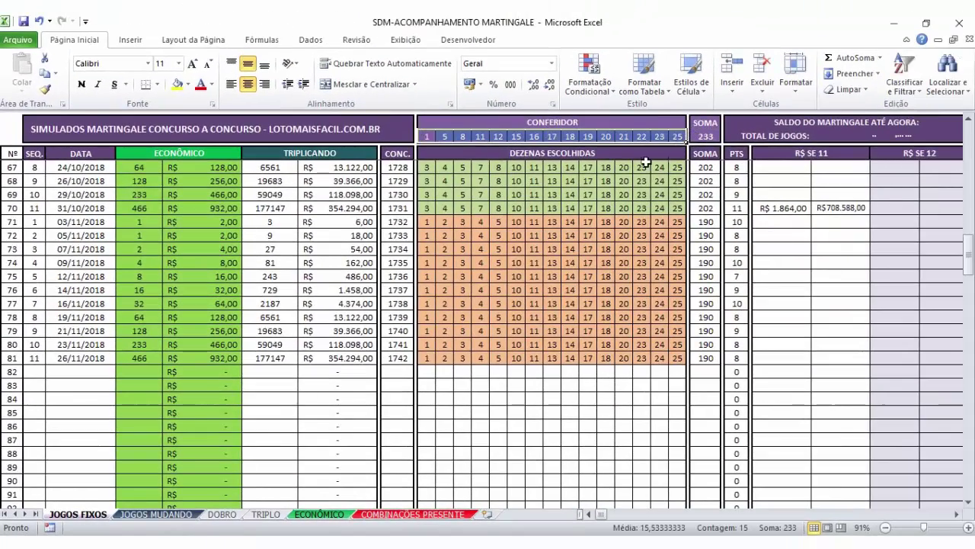
click(152, 515)
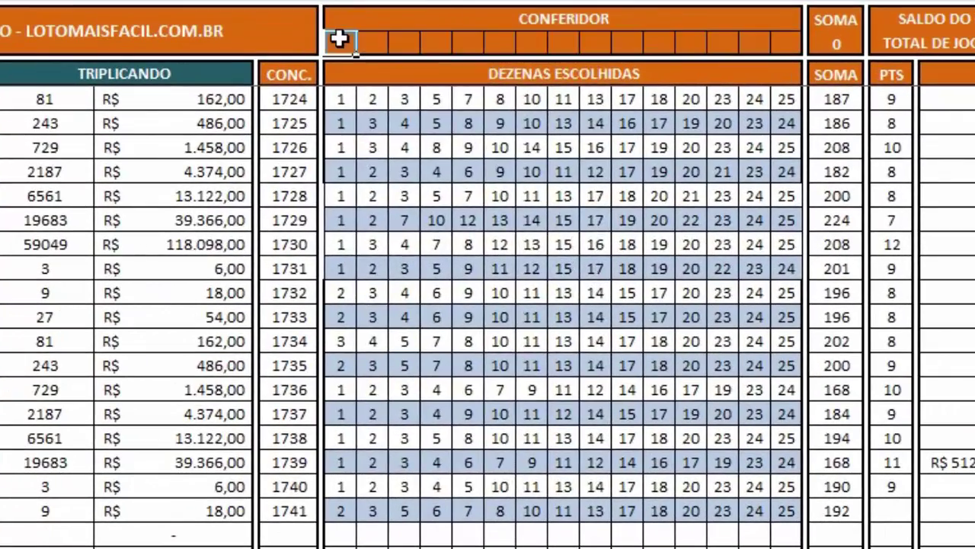
right_click(348, 58)
click(411, 97)
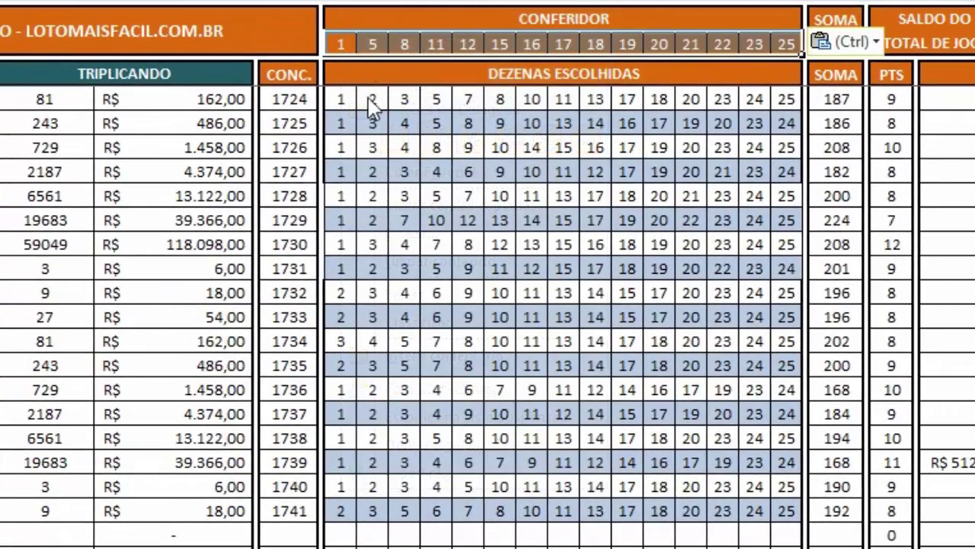
- Enter the date 26/11/2018 in row 81, sequence 3, of the changing games sheet
click(404, 533)
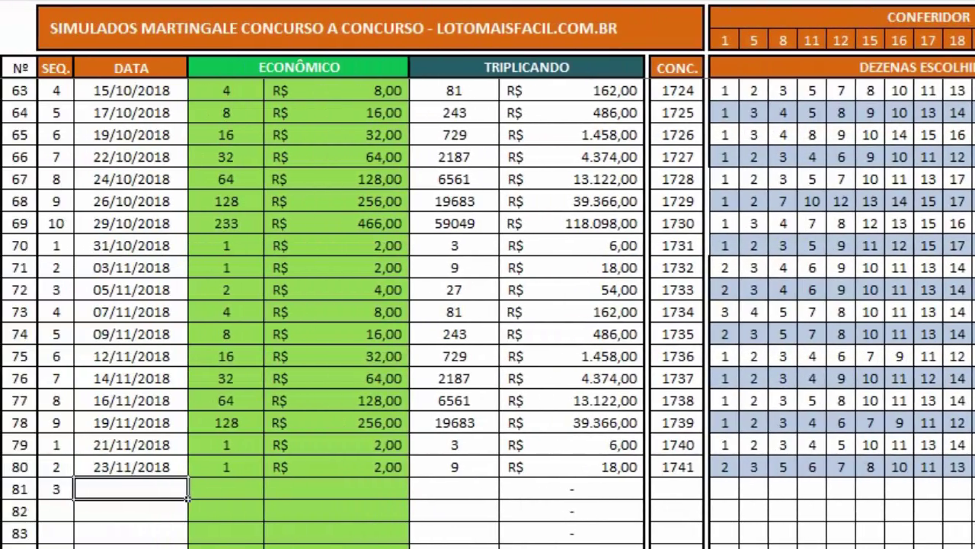
text(26/0)
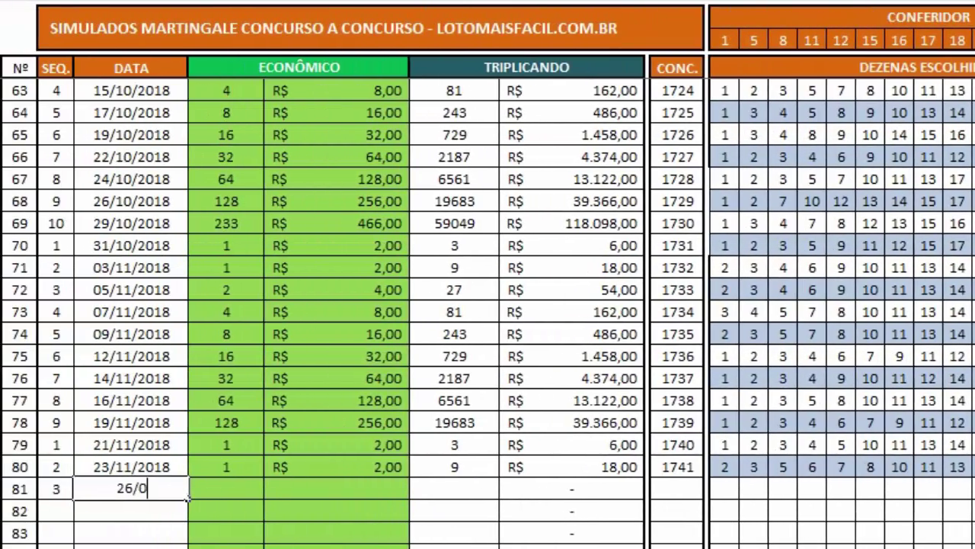
key(BackSpace)
text(11/2018)
key(Tab)
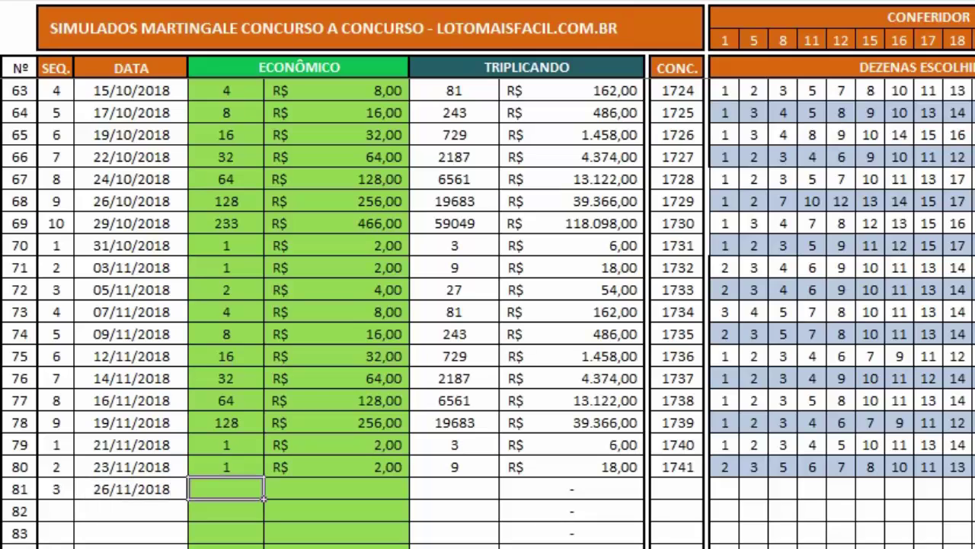
- Set row 81's Econômico games to 2 and its Triplicando games to three times the row above with a formula
text(2)
key(Tab)
key(Tab)
text(=)
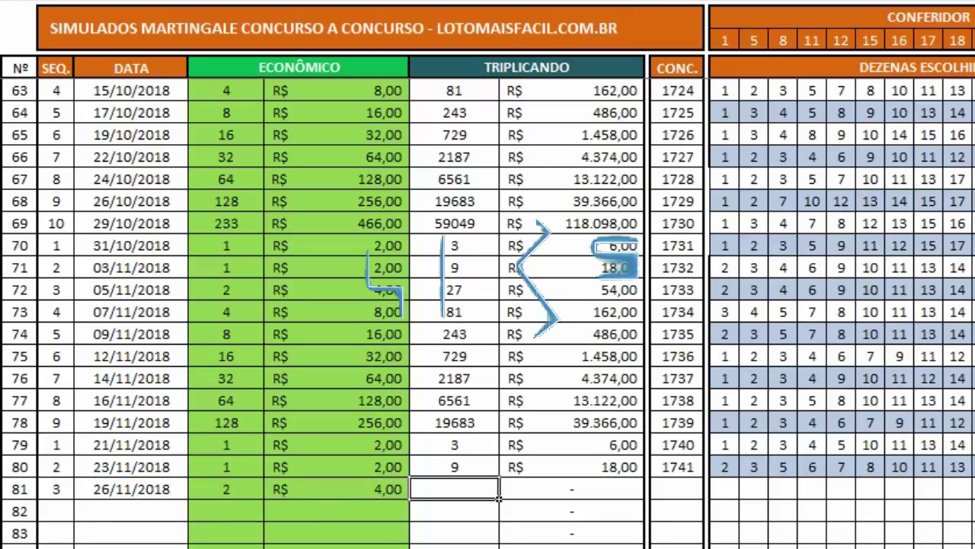
click(457, 467)
text(*3)
key(Return)
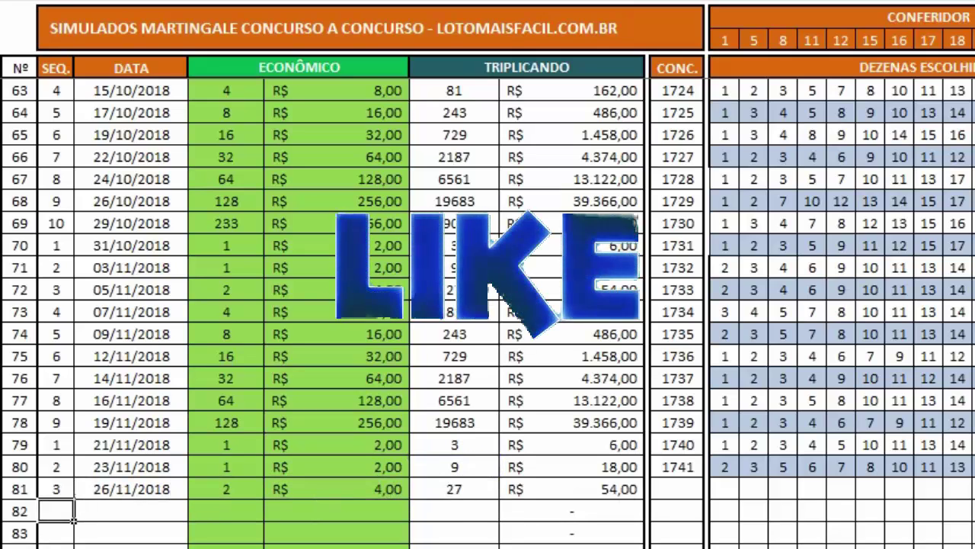
- Enter contest number 1741 in row 81 of the changing games sheet
key(Up)
key(Right)
key(Right)
key(Right)
key(Right)
key(Right)
key(Right)
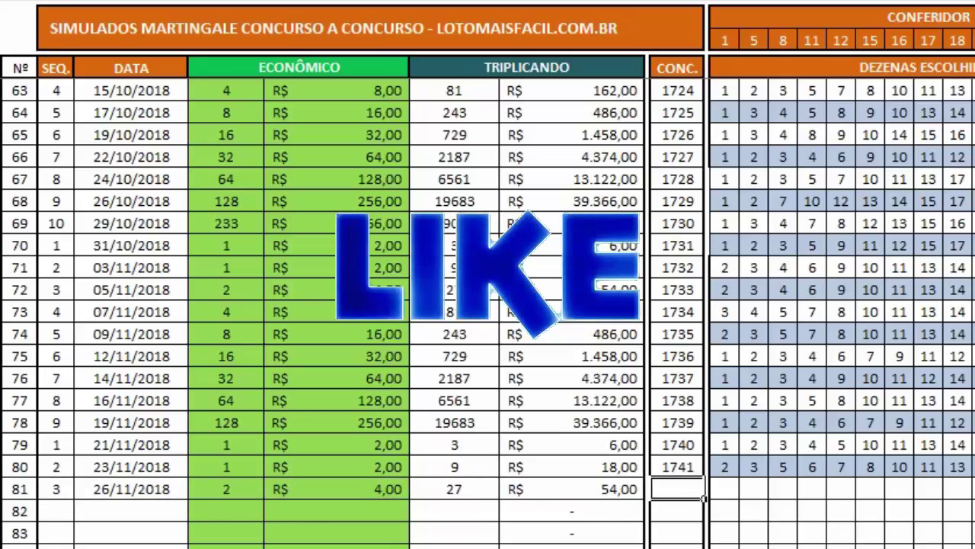
text(1741)
key(Return)
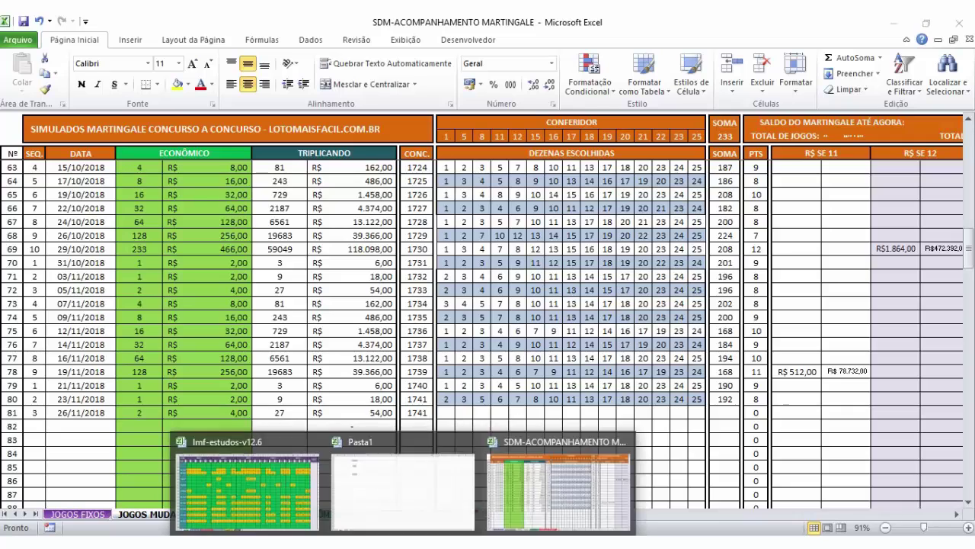
- Switch to the lmf-estudos-v12.6 workbook and copy the 15 numbers of game A1 from the FECHAMENTOS sheet
click(245, 481)
click(329, 515)
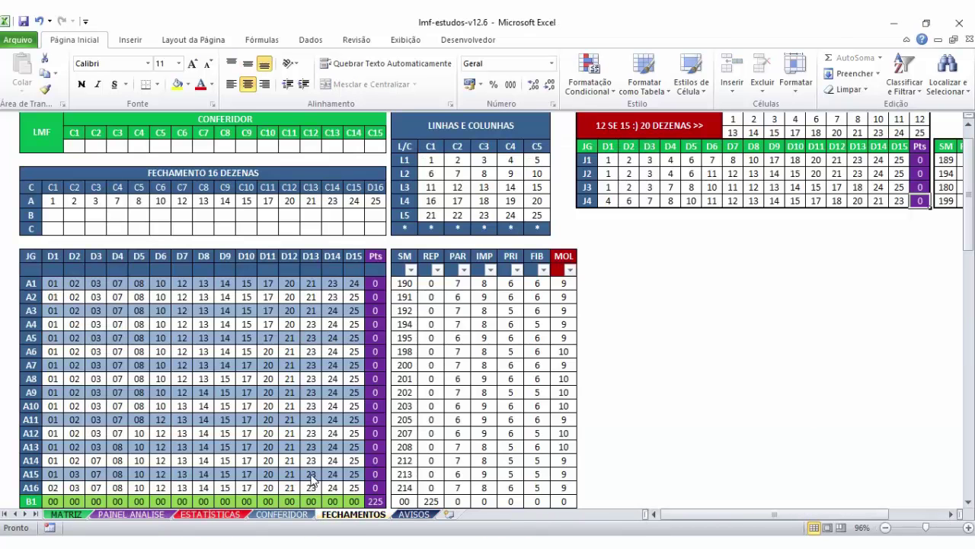
click(463, 270)
click(476, 283)
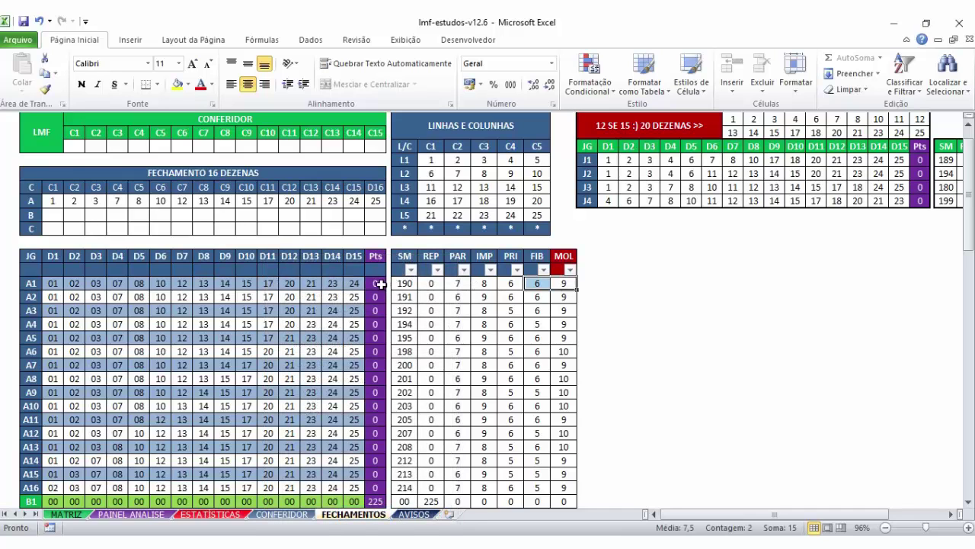
drag(354, 282, 54, 284)
key(ctrl+c)
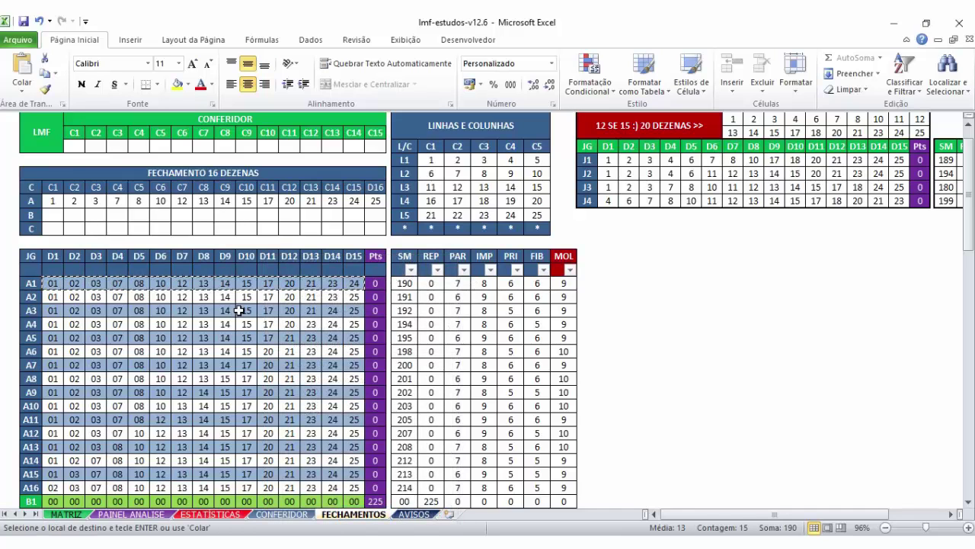
- Return to the martingale workbook, paste the copied game as values into row 81's chosen numbers, and check that row's points
key(alt+Tab)
right_click(446, 412)
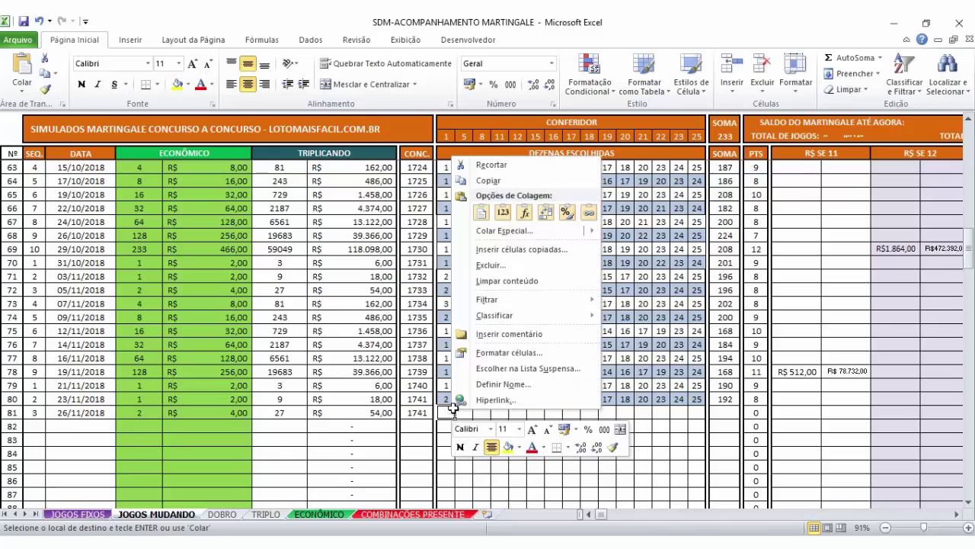
click(500, 210)
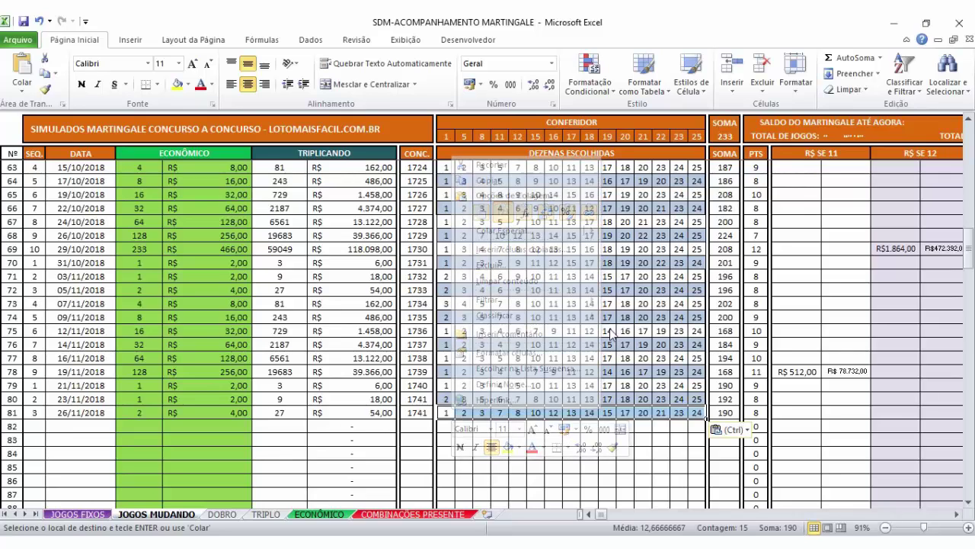
click(753, 411)
click(758, 398)
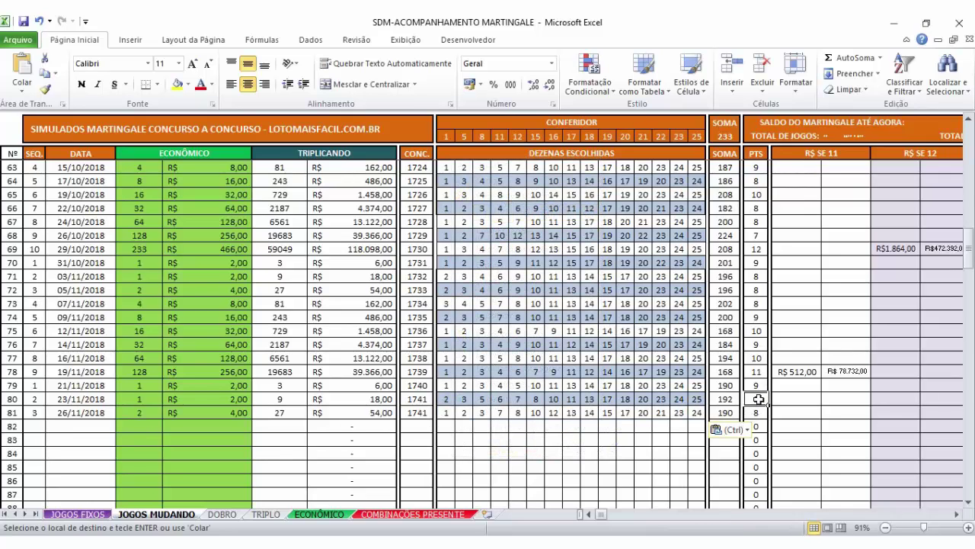
key(Return)
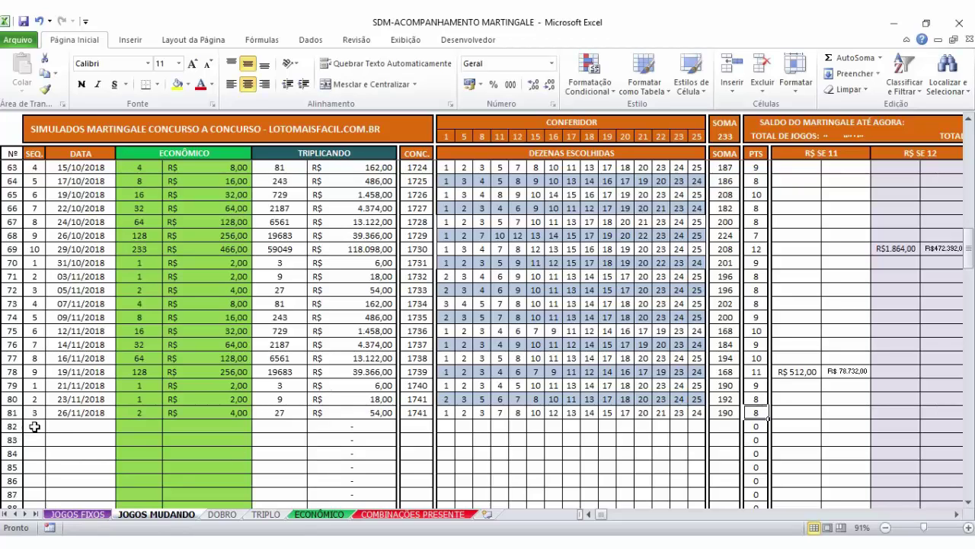
- Examine the accumulated Econômico costs of the current changing games sequence, from row 79 to the empty row 82
click(34, 427)
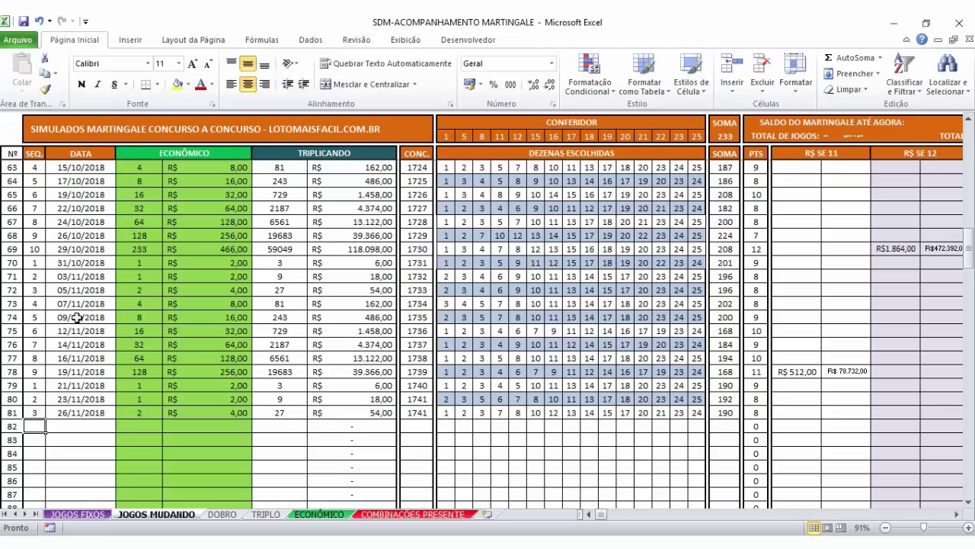
drag(236, 268, 235, 429)
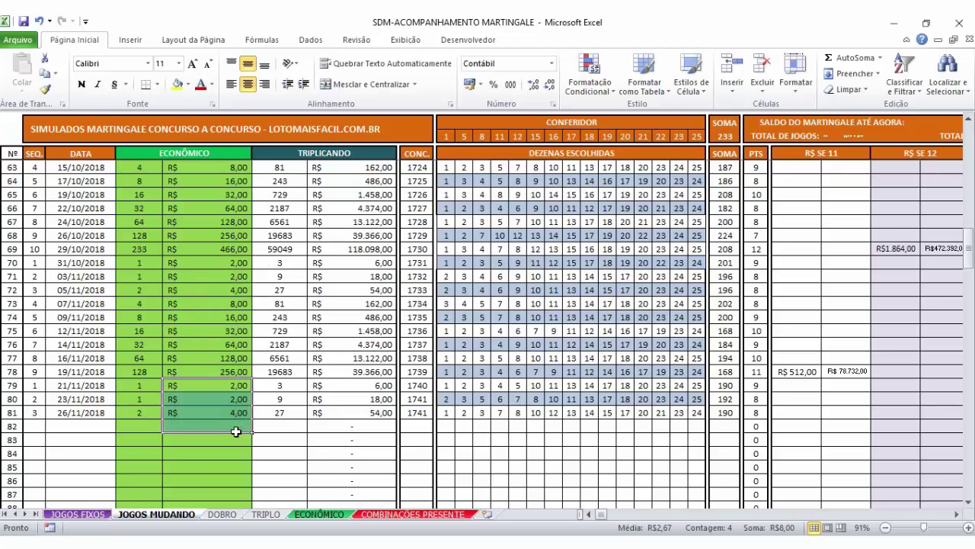
click(34, 426)
scroll(582, 388, down, 2)
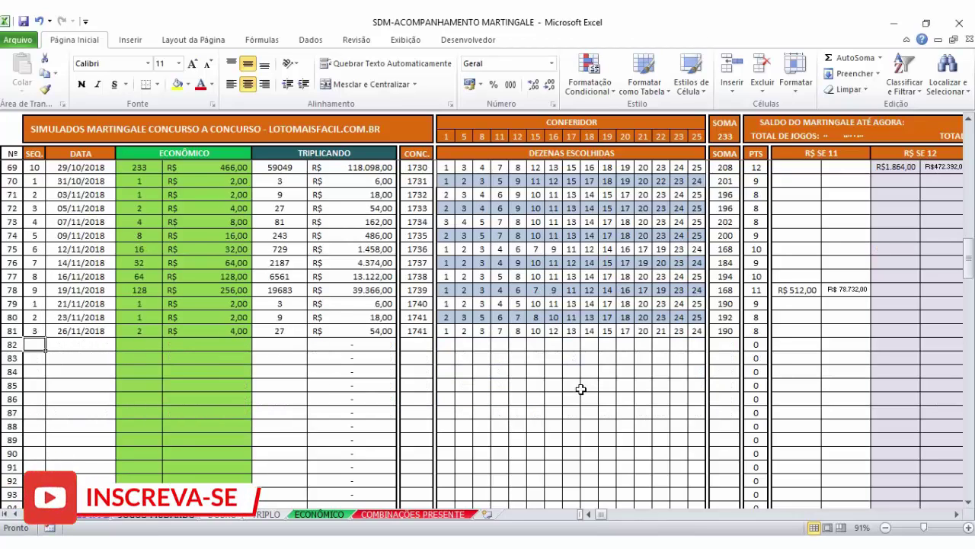
scroll(584, 390, up, 1)
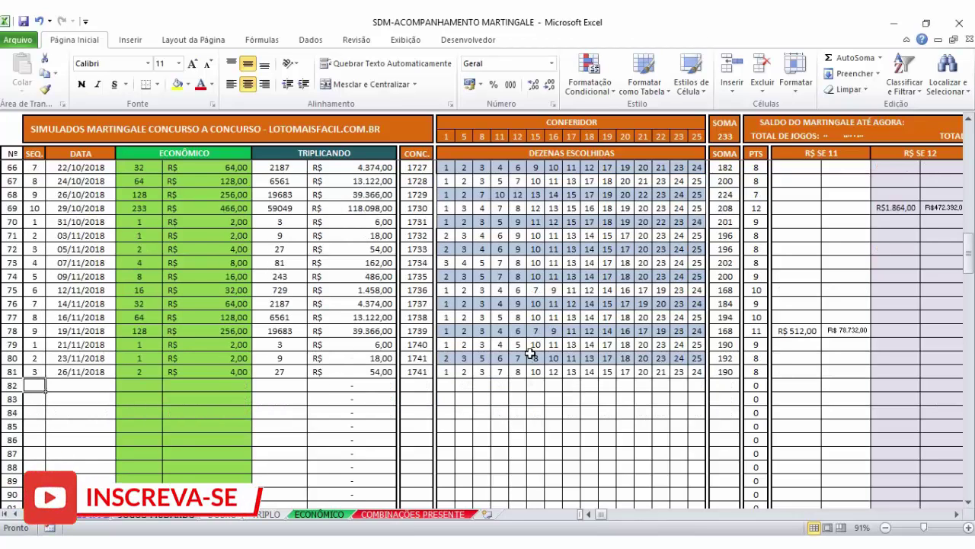